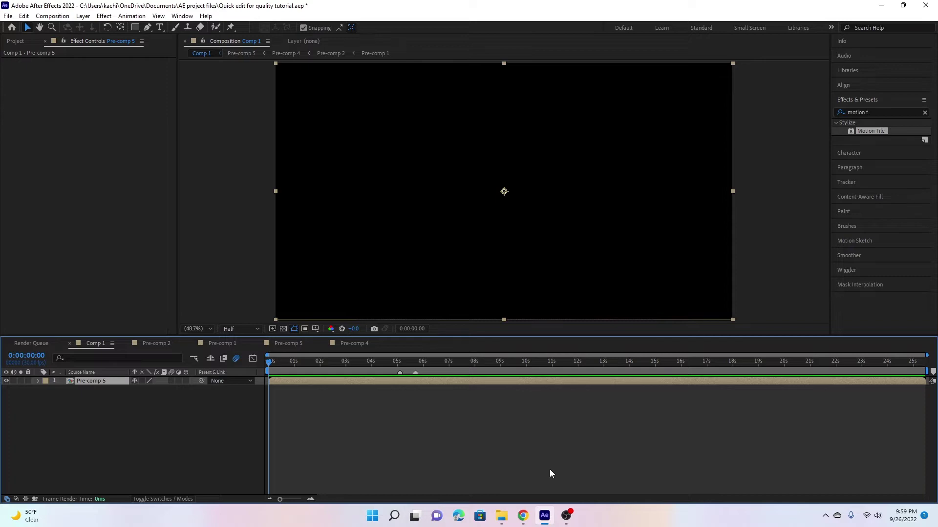
Step: Scrub Comp 1 to about four seconds, then preview the edit from 4:29 to 6:21
drag(390, 362, 373, 362)
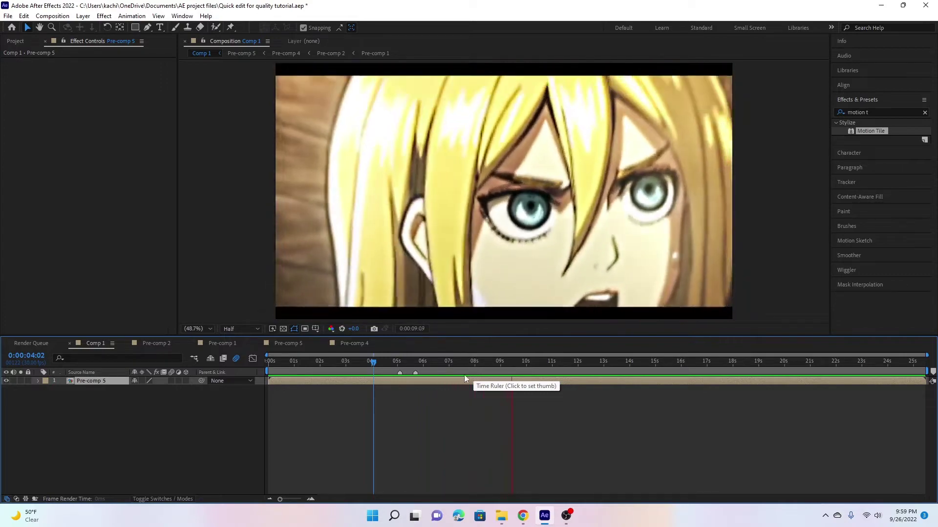
click(397, 360)
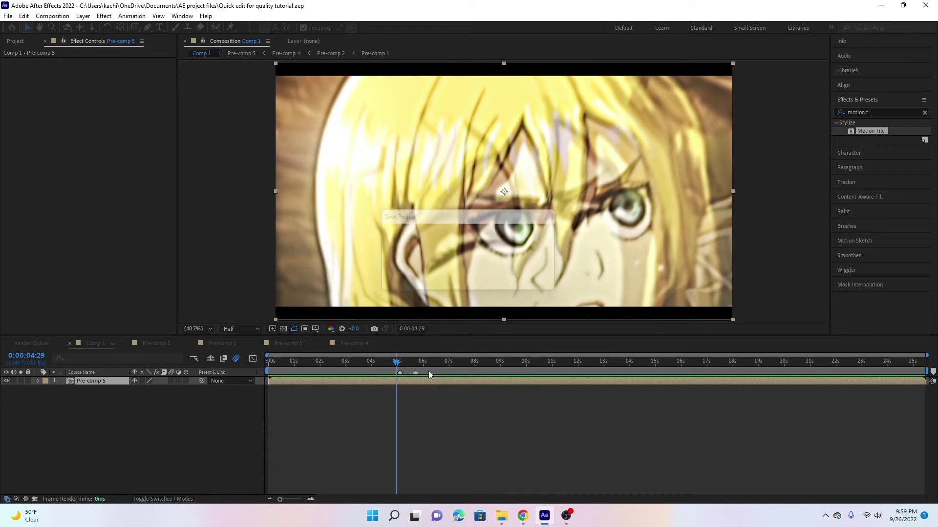
mouse_move(396, 362)
mouse_down()
mouse_move(444, 373)
mouse_move(407, 379)
mouse_move(389, 368)
mouse_up()
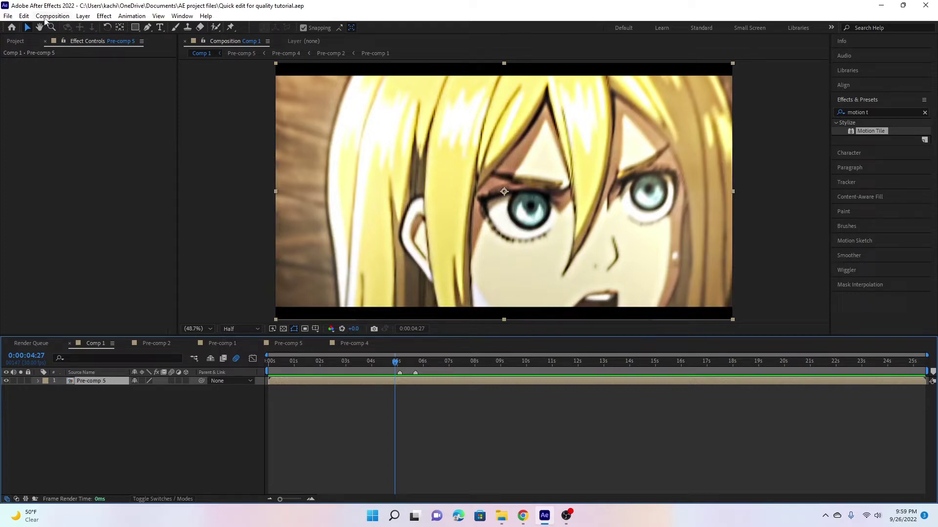
Step: Add Comp 1 to the Render Queue with the output file named 'Historia edit'
click(51, 17)
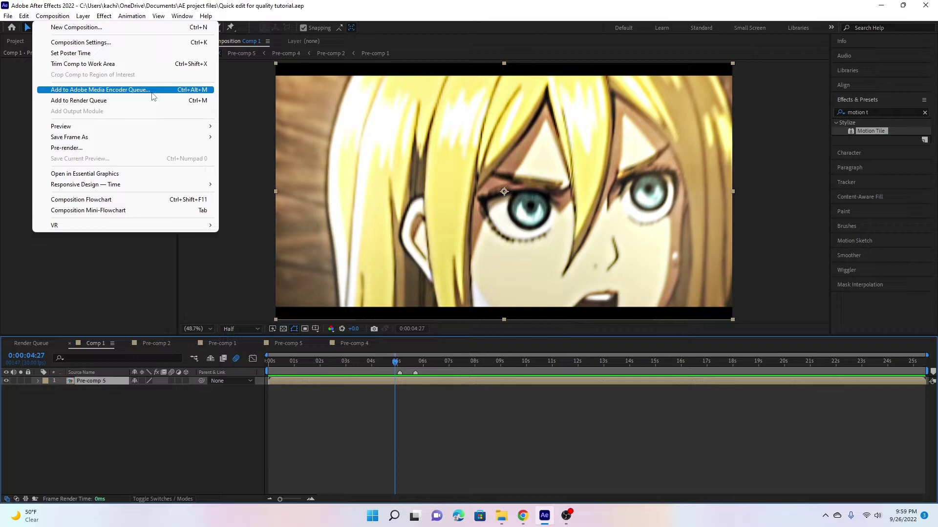
click(101, 105)
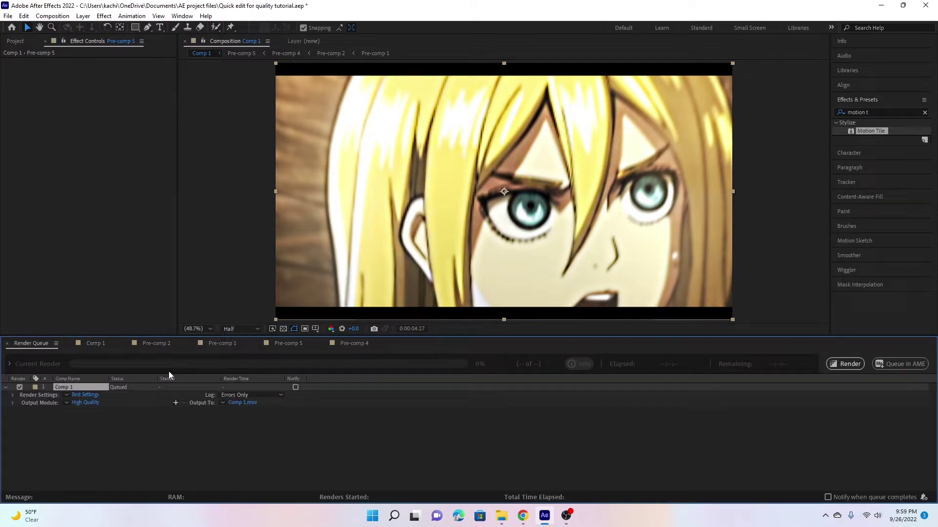
click(249, 403)
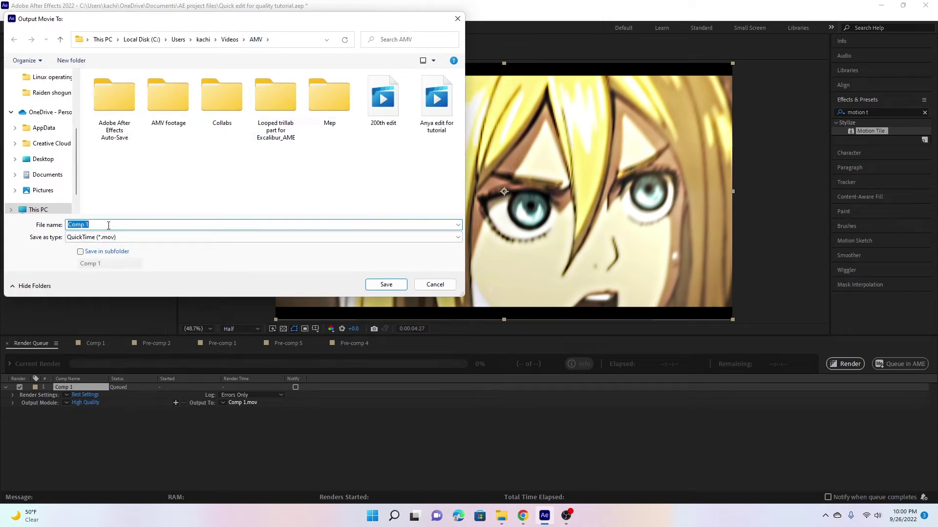
text(Historiaq)
key(BackSpace)
text(edit)
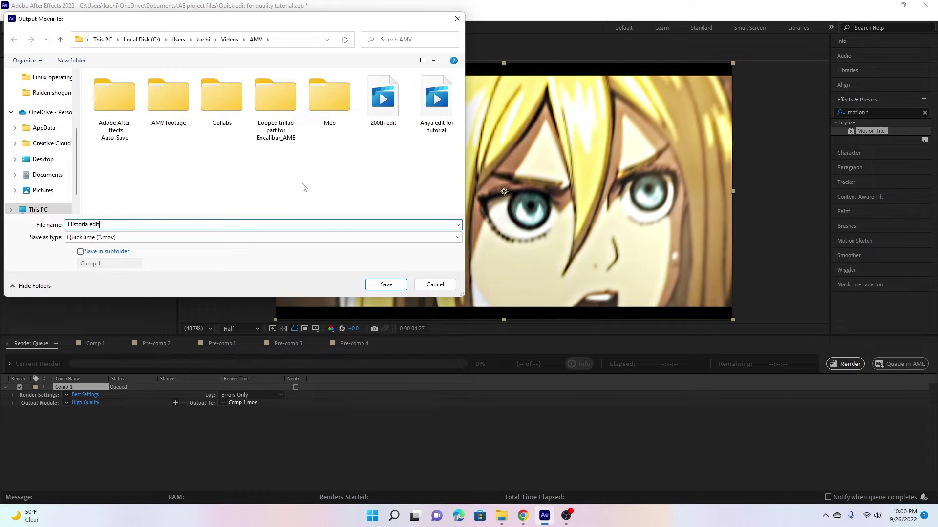
click(384, 286)
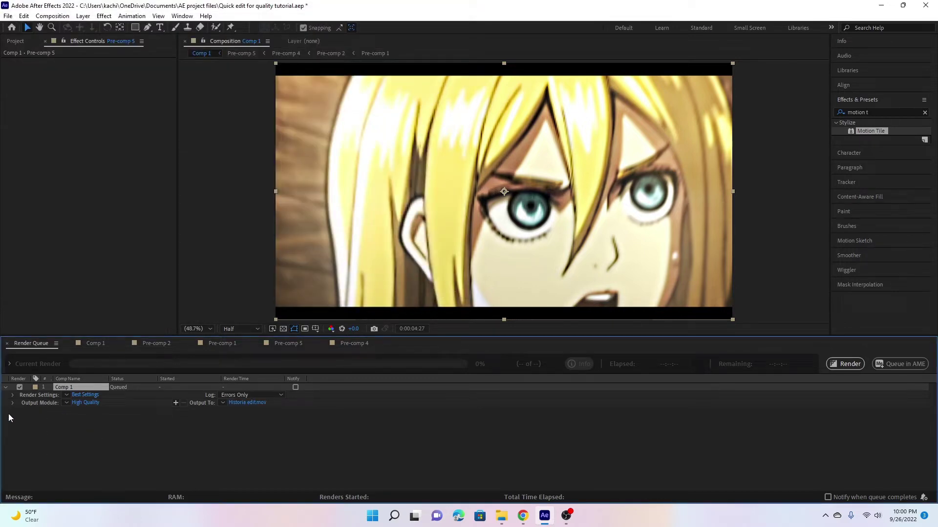
Step: Set Comp 1's output module format to AVI
click(84, 403)
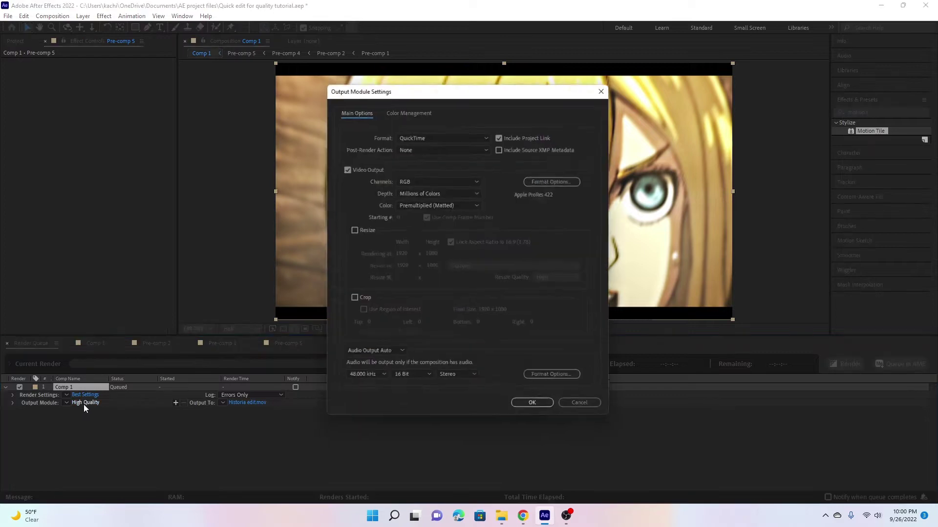
click(414, 138)
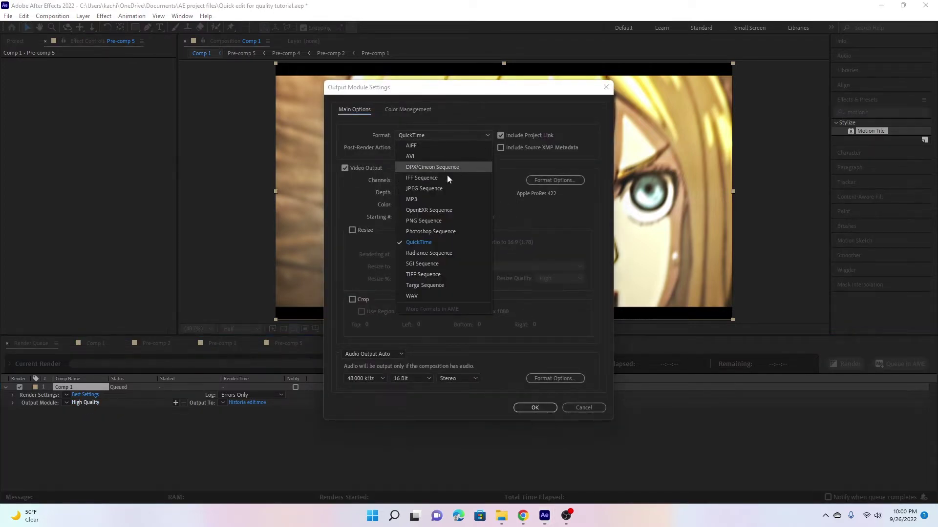
click(417, 159)
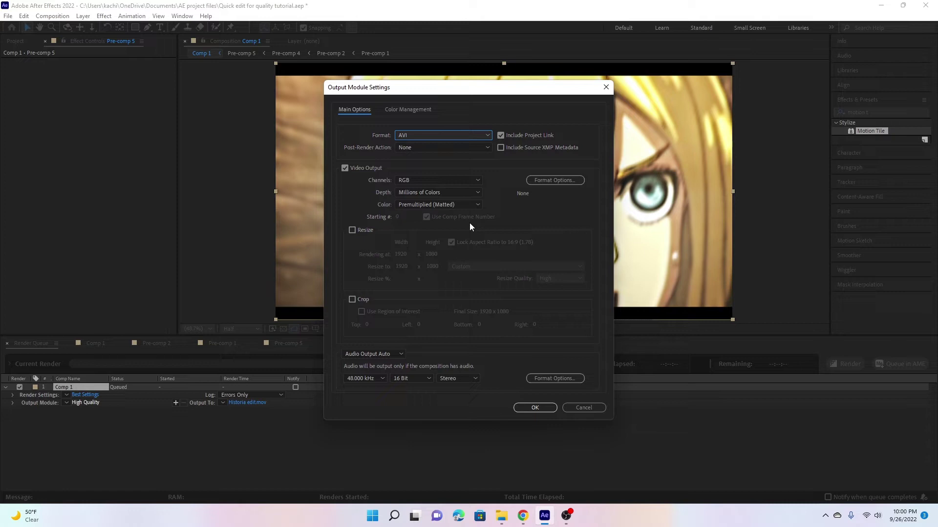
click(542, 409)
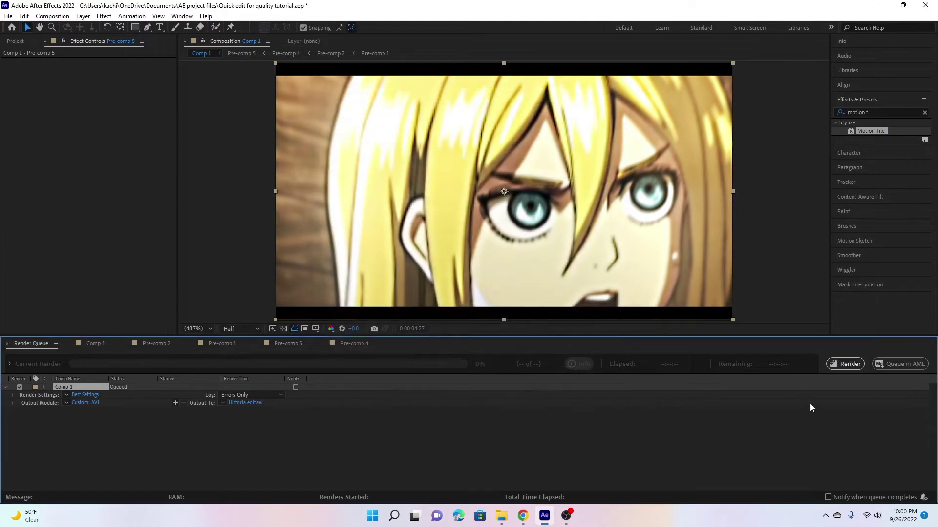
Step: Render Comp 1 to the Historia edit AVI, then minimize After Effects
click(850, 365)
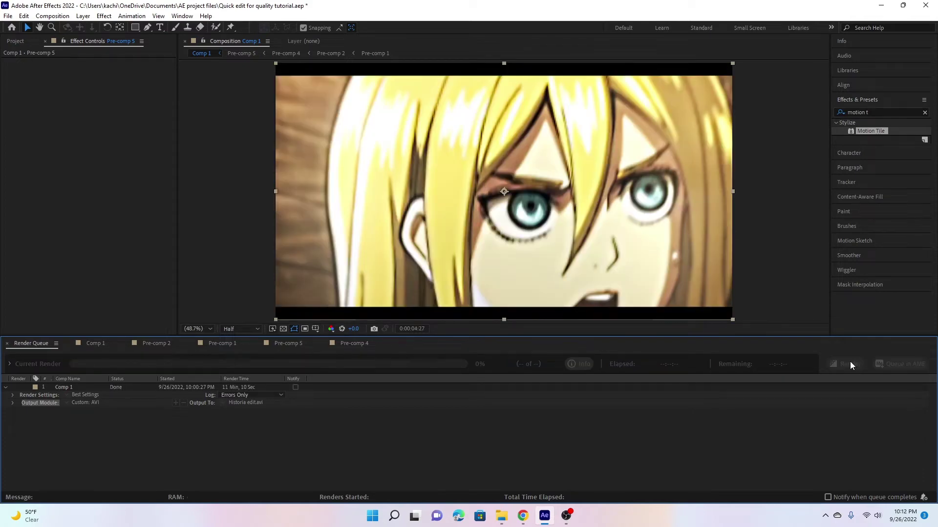
click(880, 5)
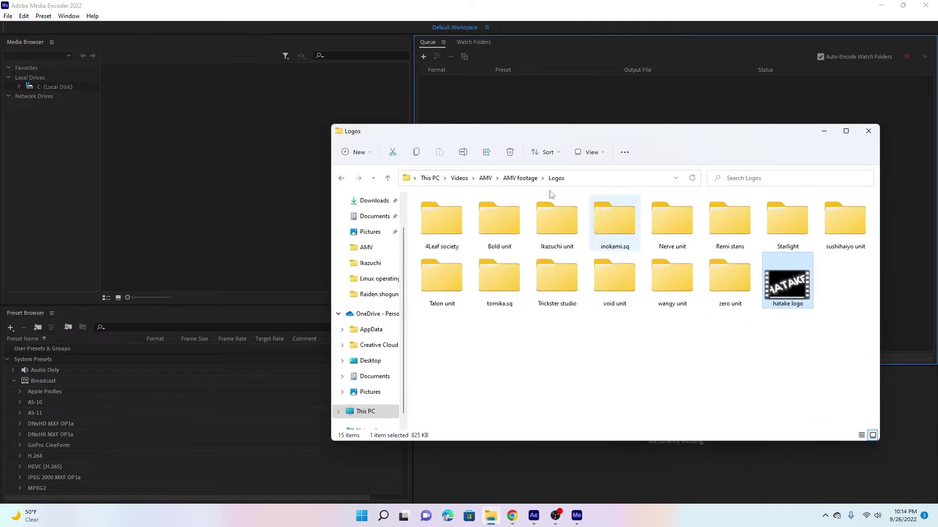
Step: In Explorer, go up to the AMV folder and select the Historia edit AVI file
click(485, 180)
scroll(611, 312, down, 5)
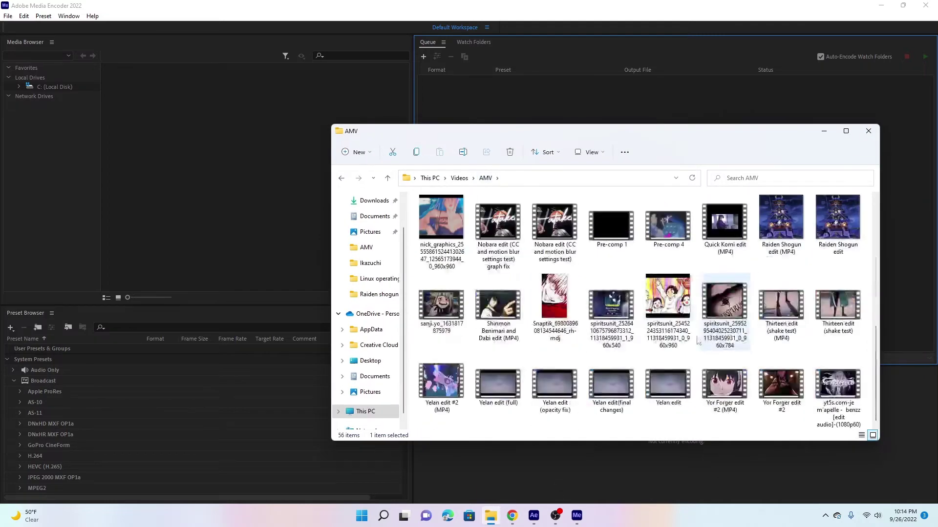
scroll(585, 348, up, 6)
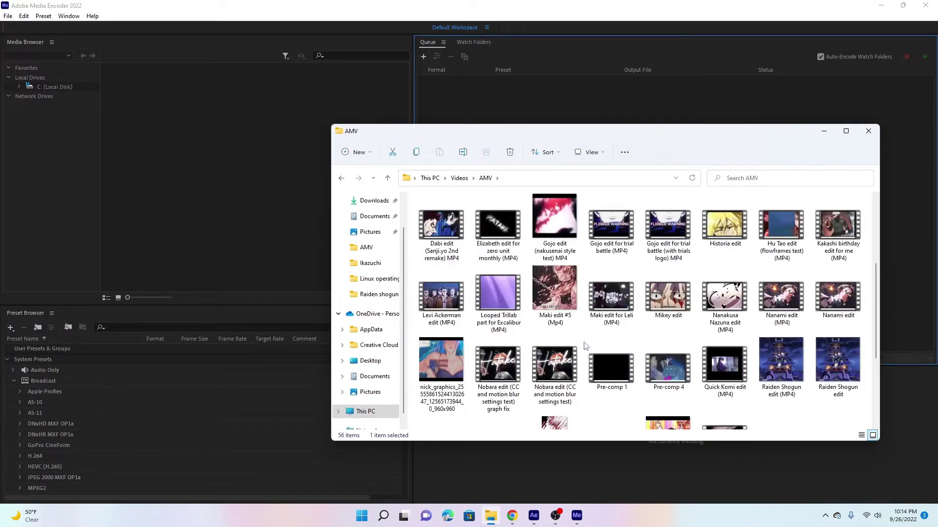
scroll(585, 346, down, 3)
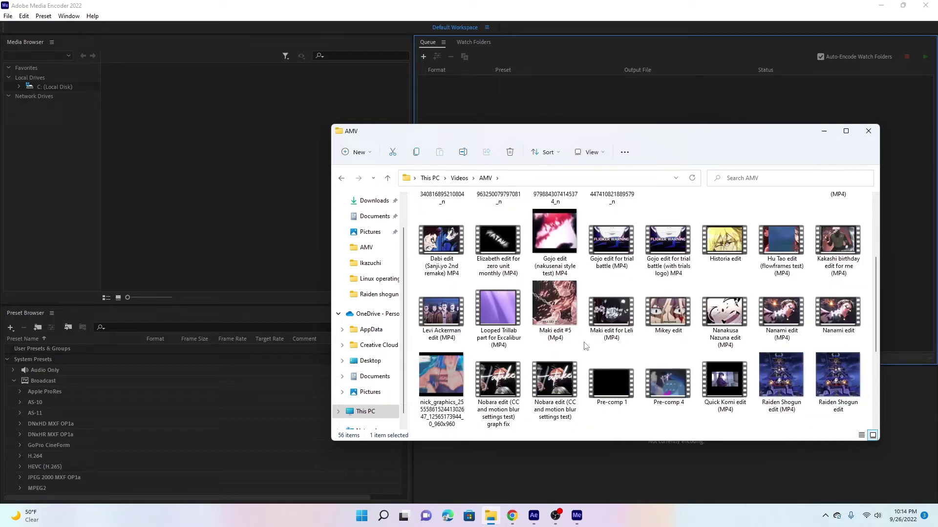
drag(724, 247, 767, 126)
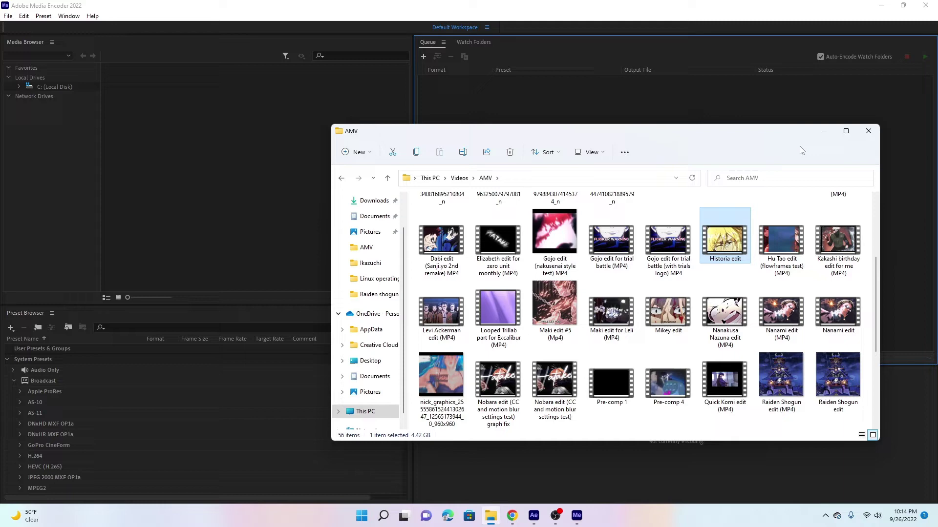
Step: Drag the Historia edit AVI into the Media Encoder queue
click(824, 131)
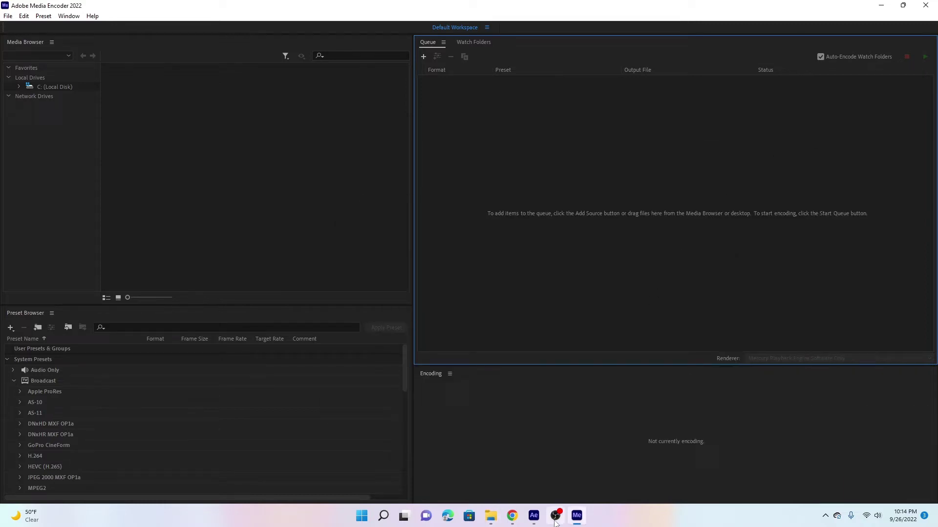
click(534, 516)
click(491, 516)
drag(721, 237, 823, 134)
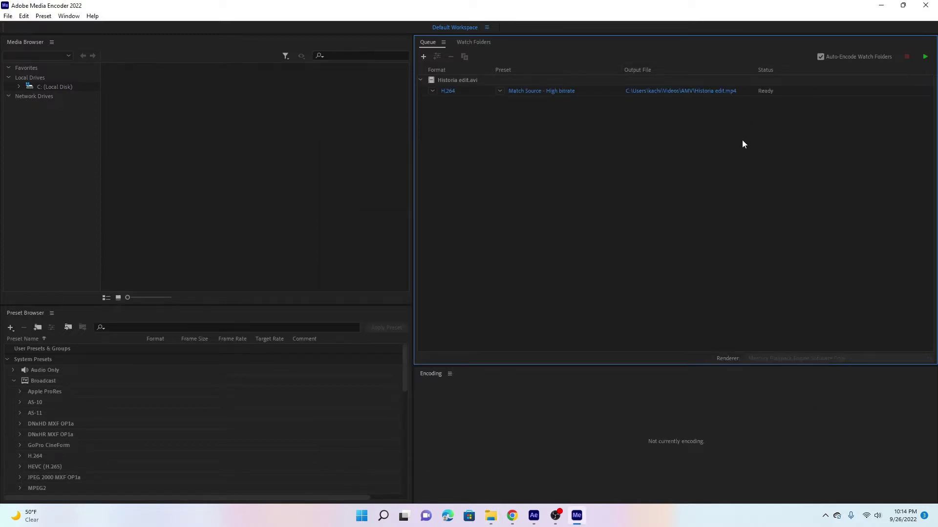
Step: Rename the output to 'Historia edit (MP4)', start the queue, and minimize Media Encoder
click(697, 95)
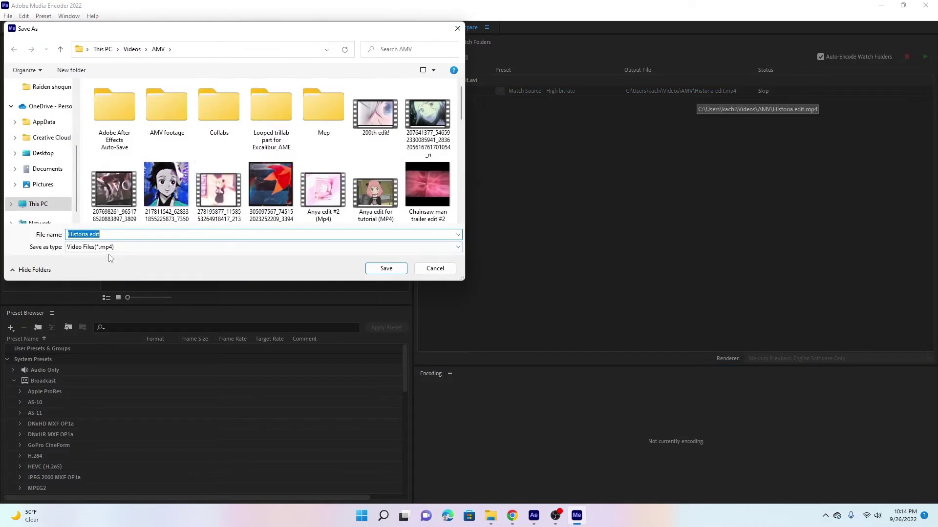
click(110, 235)
text((MP)
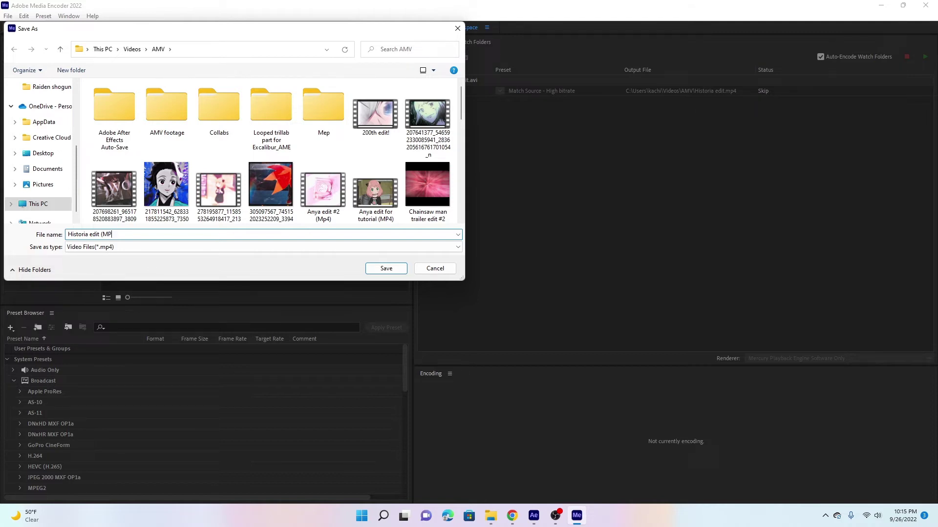
text(44)
click(387, 269)
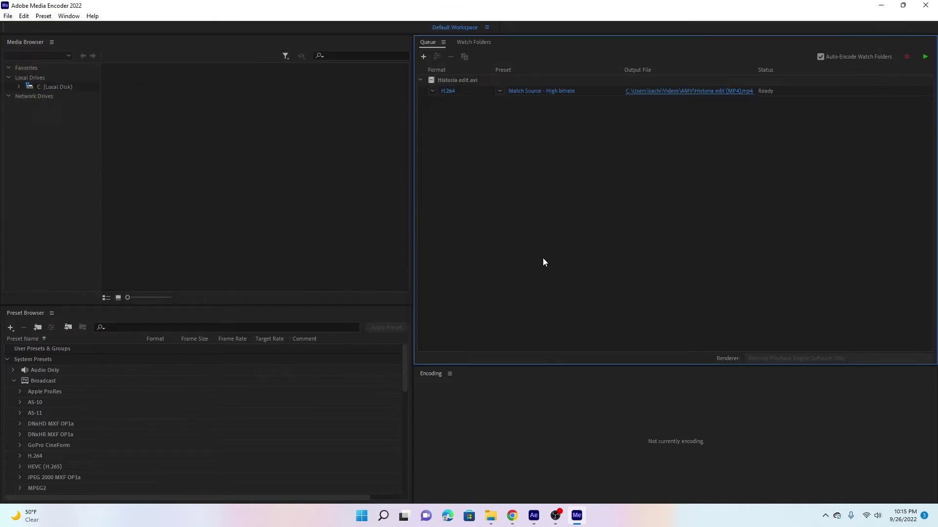
click(925, 56)
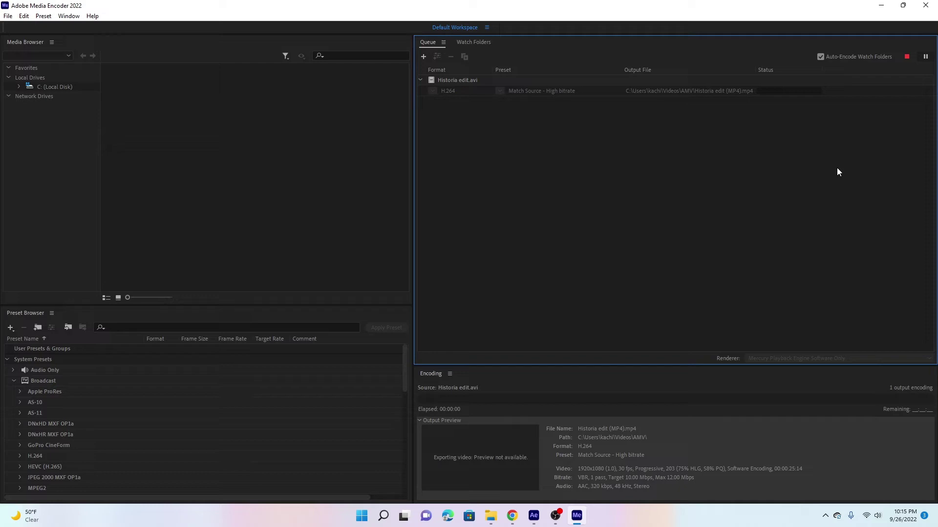
click(881, 5)
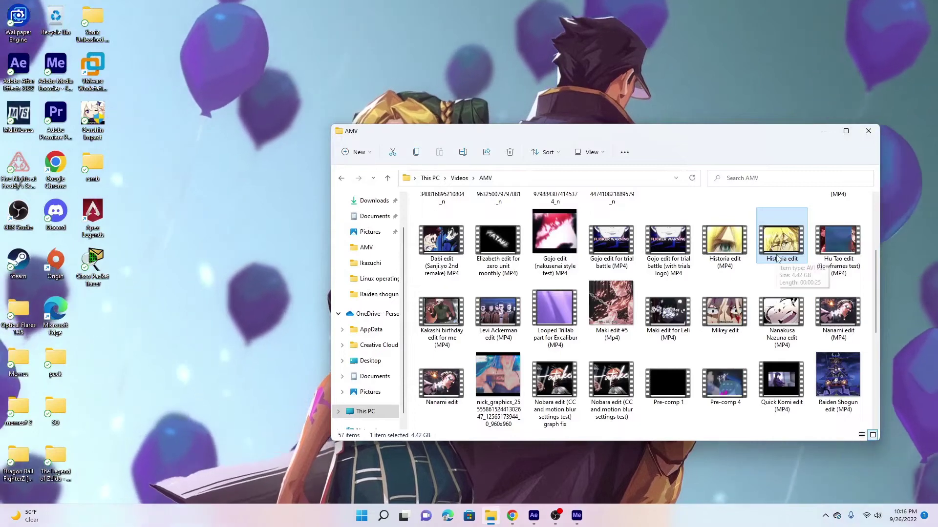
mouse_move(778, 259)
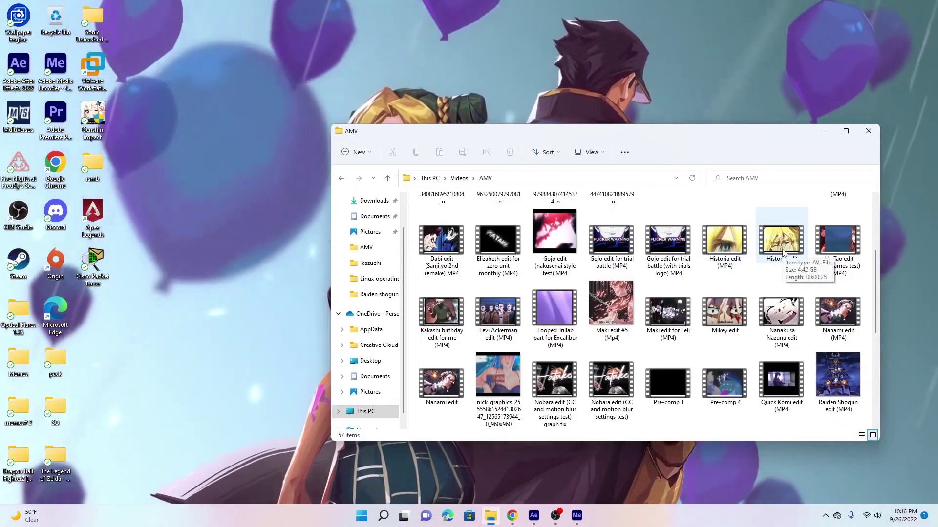
Step: Delete the 4.42 GB Historia edit AVI and select the 30.3 MB Historia edit (MP4)
click(783, 253)
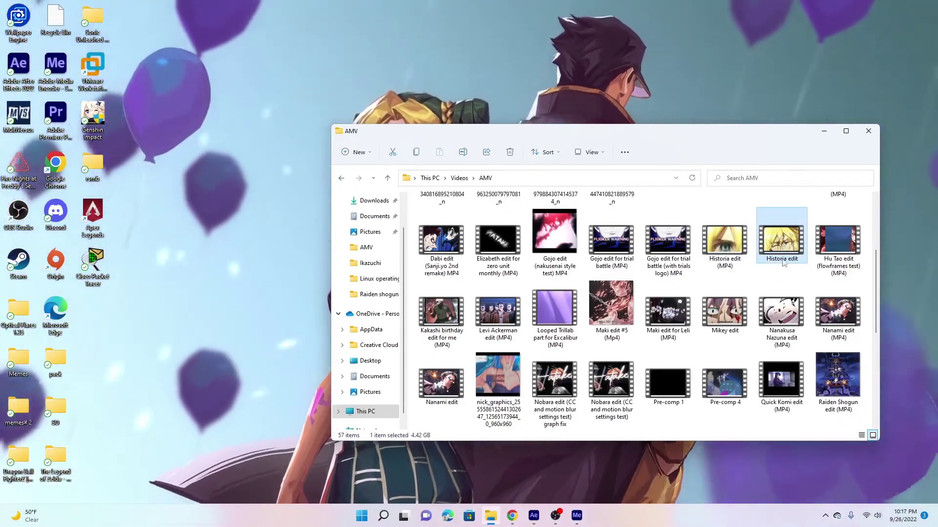
key(Delete)
click(727, 246)
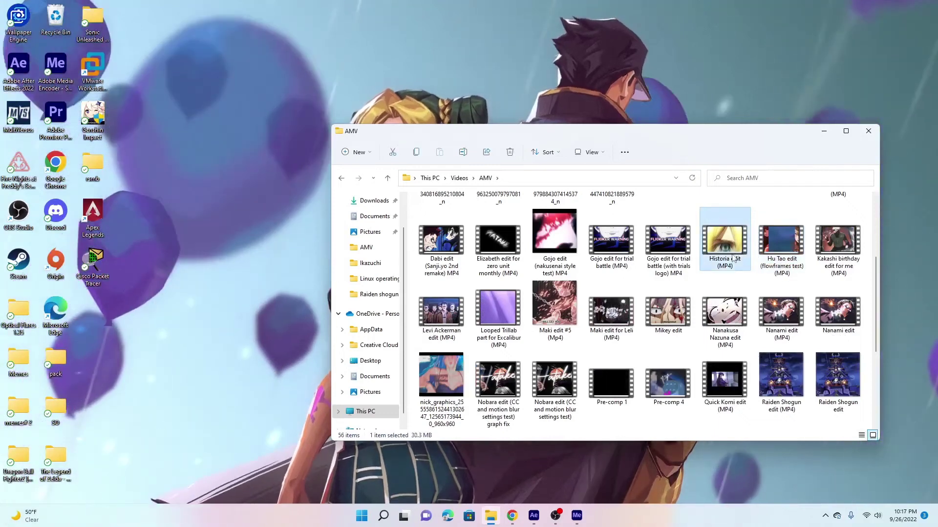